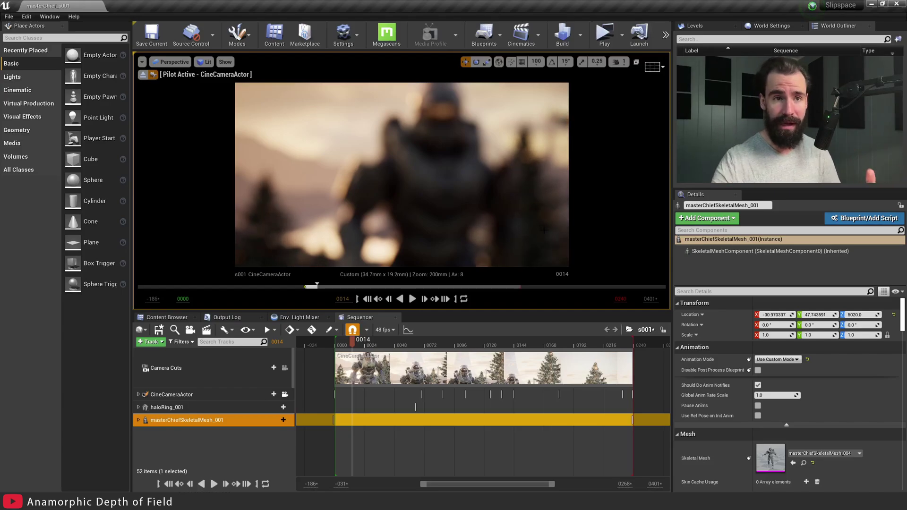
Step: Look up the Fantastic Perspective plugin in the Plugins list, then close the Plugins window
click(349, 34)
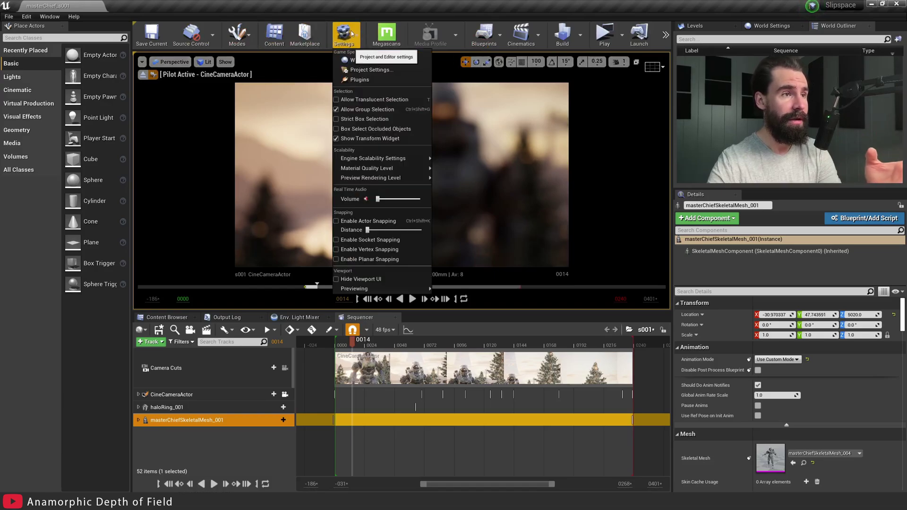
click(362, 79)
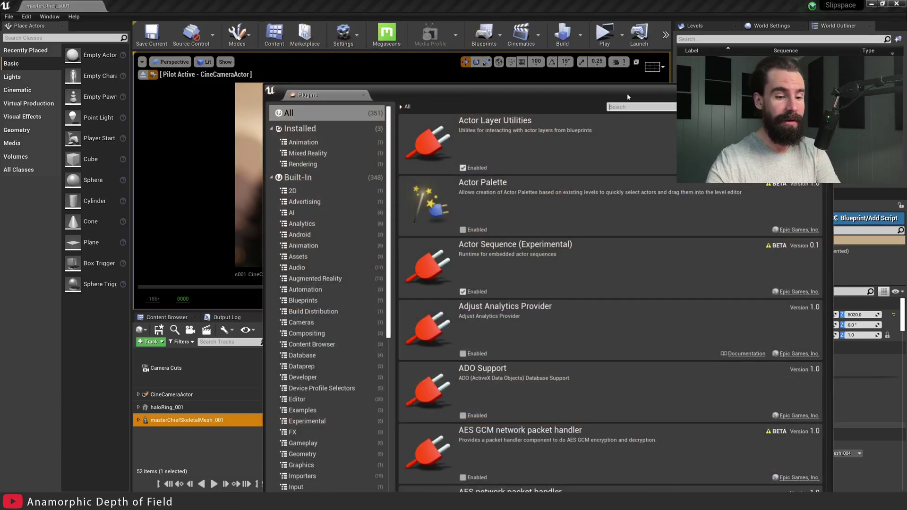
text(fanta)
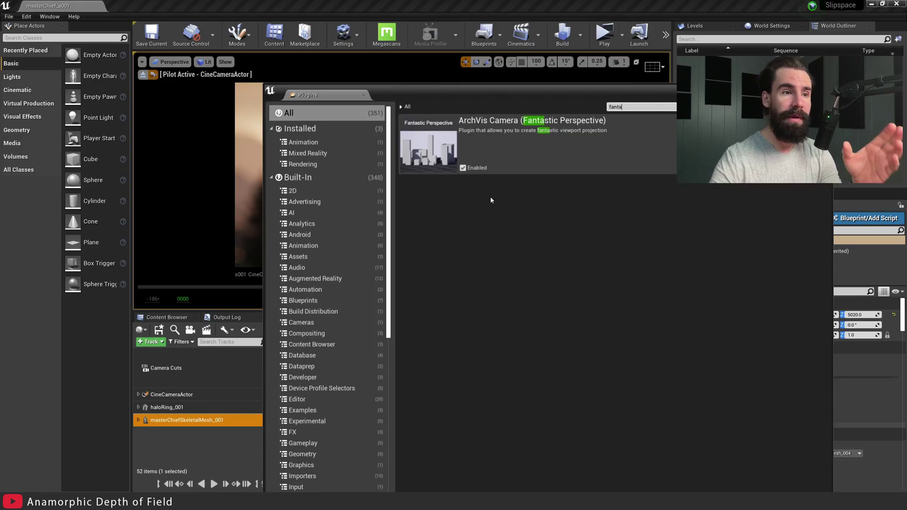
drag(467, 97, 411, 52)
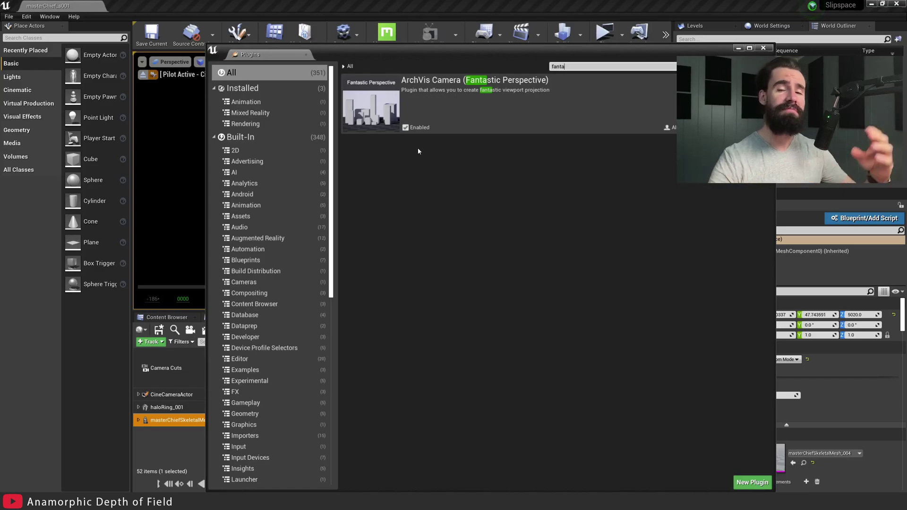
click(763, 48)
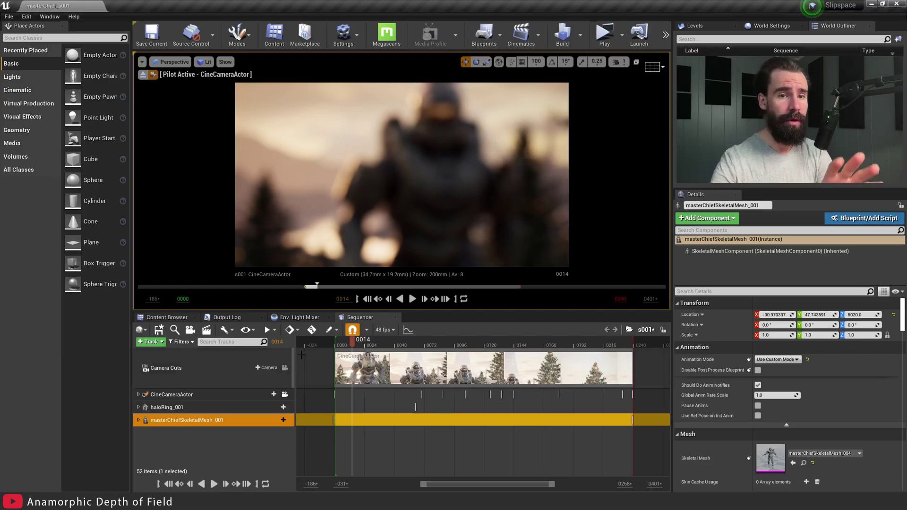
Step: Add a Fantastic Perspective Manager component named FantasticPerspective1 to the CineCameraActor
click(194, 395)
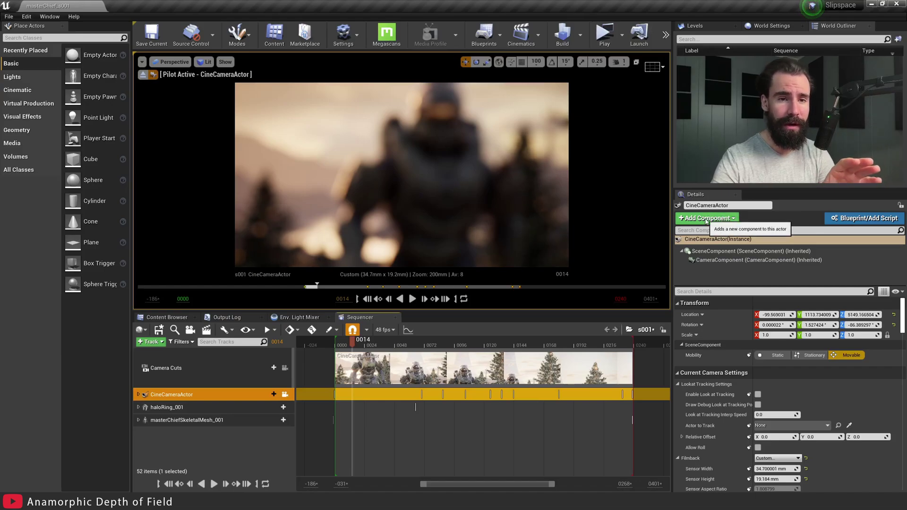
click(706, 220)
text(fantas)
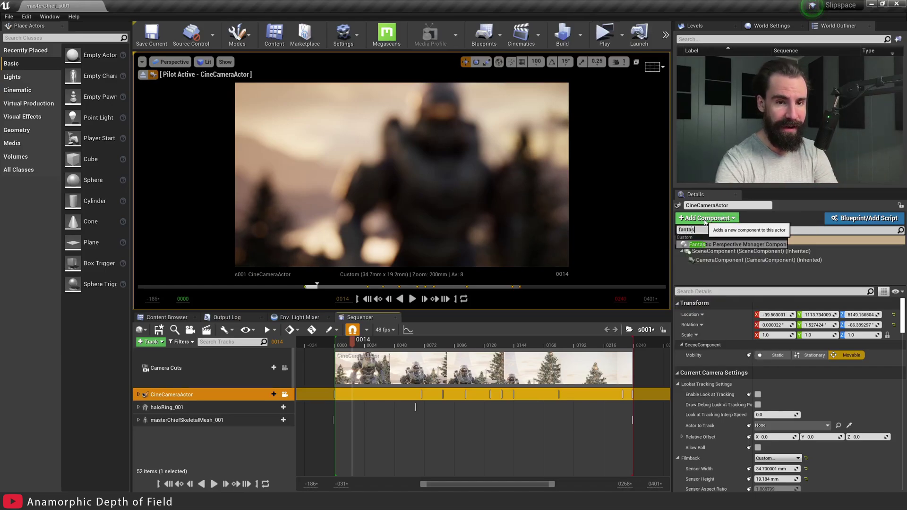
text(t)
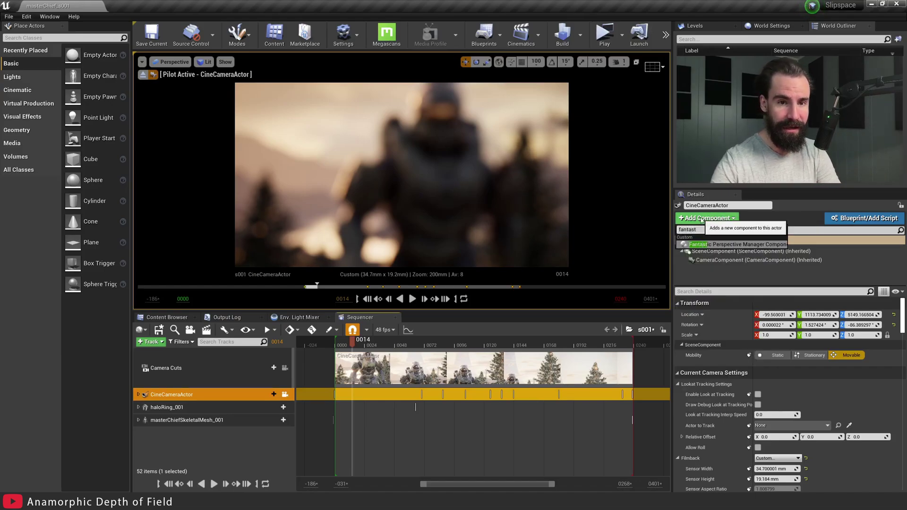
click(706, 246)
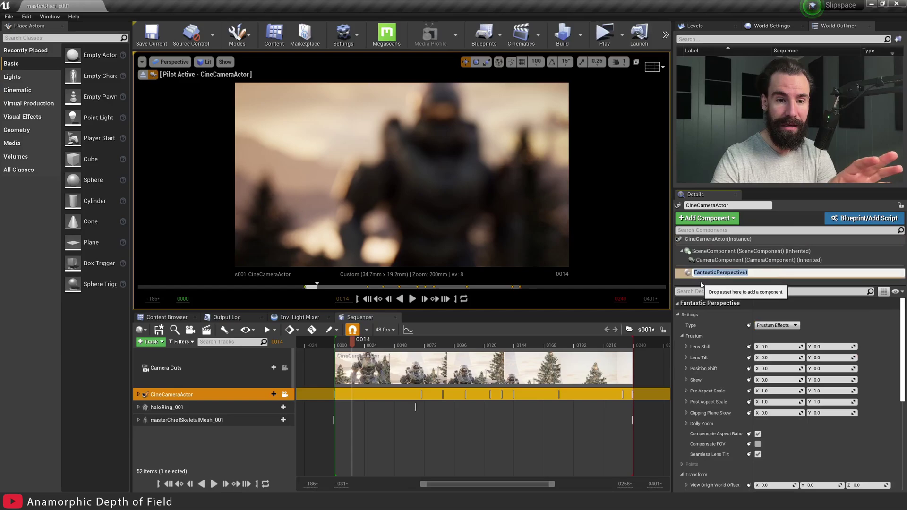
key(Return)
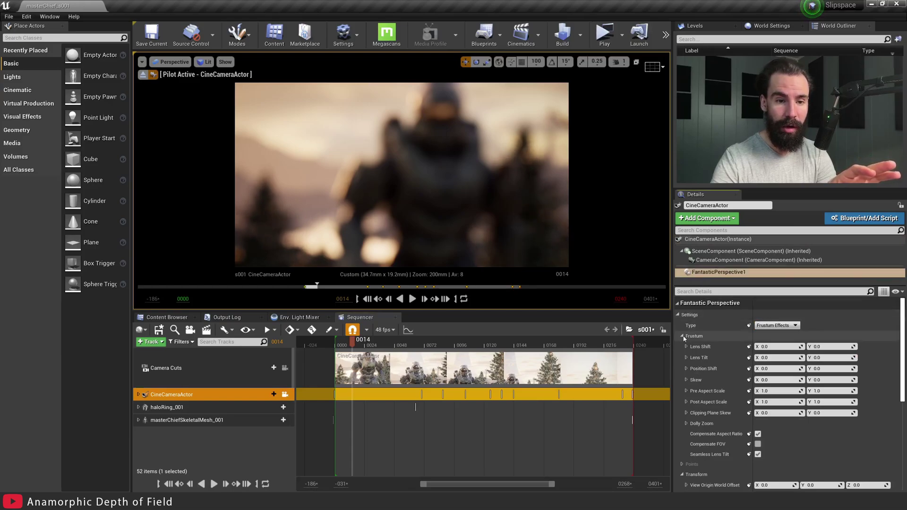
Step: Set the camera's Frustum Pre Aspect Scale Y to 2.0
click(683, 336)
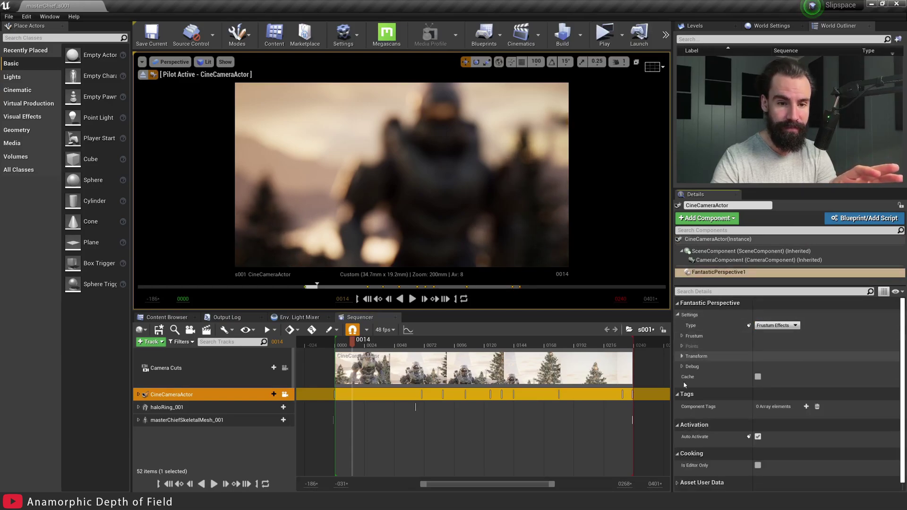
click(686, 336)
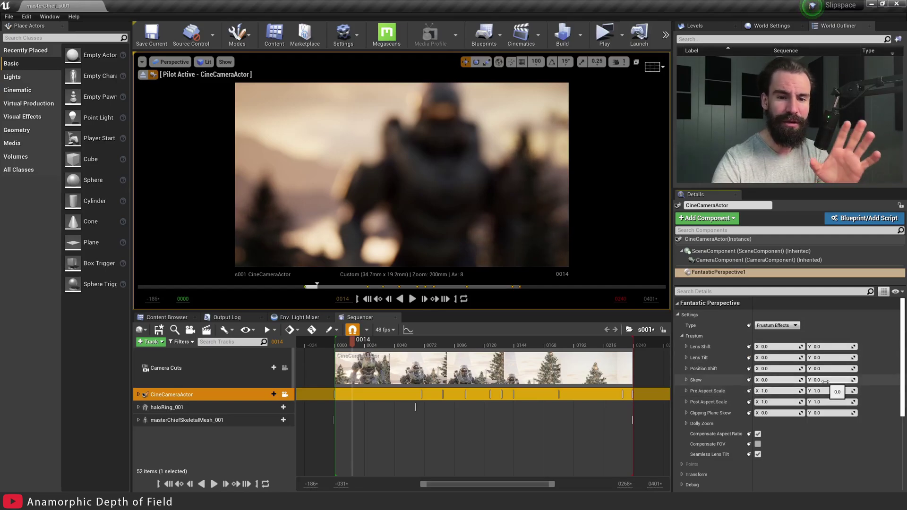
click(828, 391)
text(2)
key(Return)
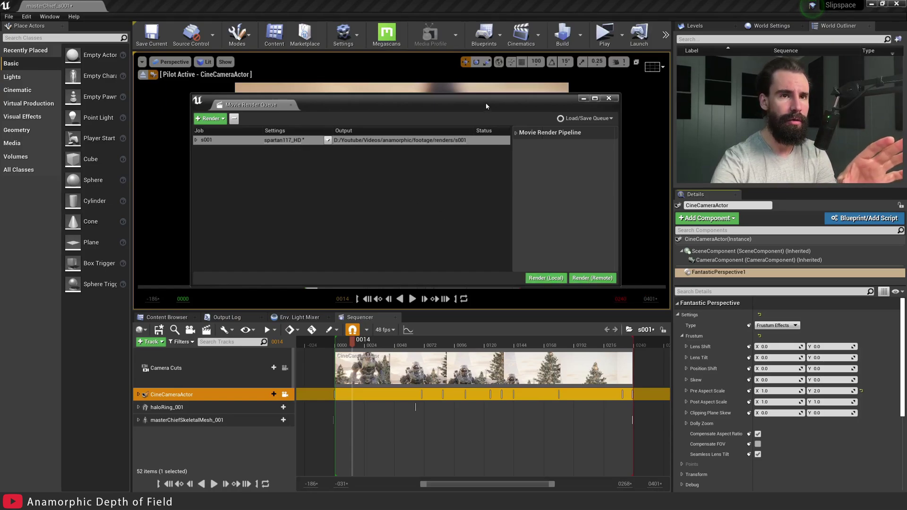
Step: Render the squeezed s001 job locally from the Movie Render Queue
drag(487, 105, 501, 100)
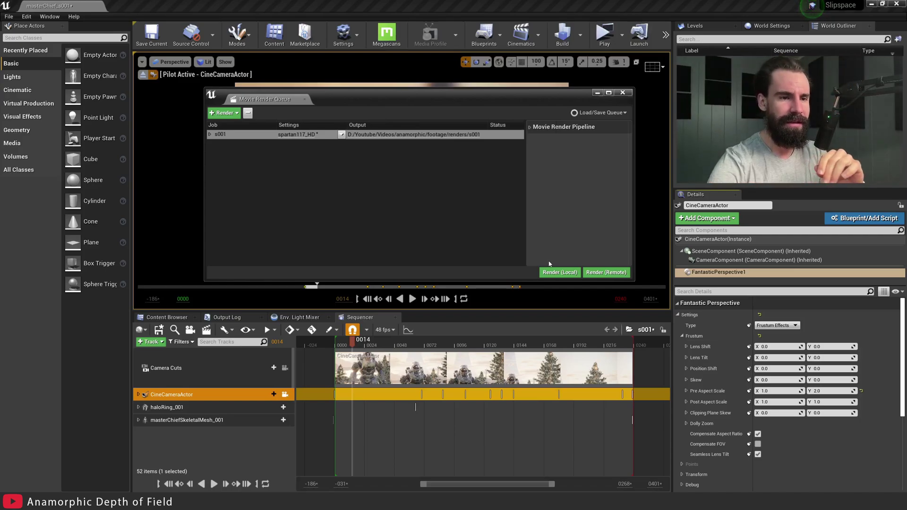
click(559, 273)
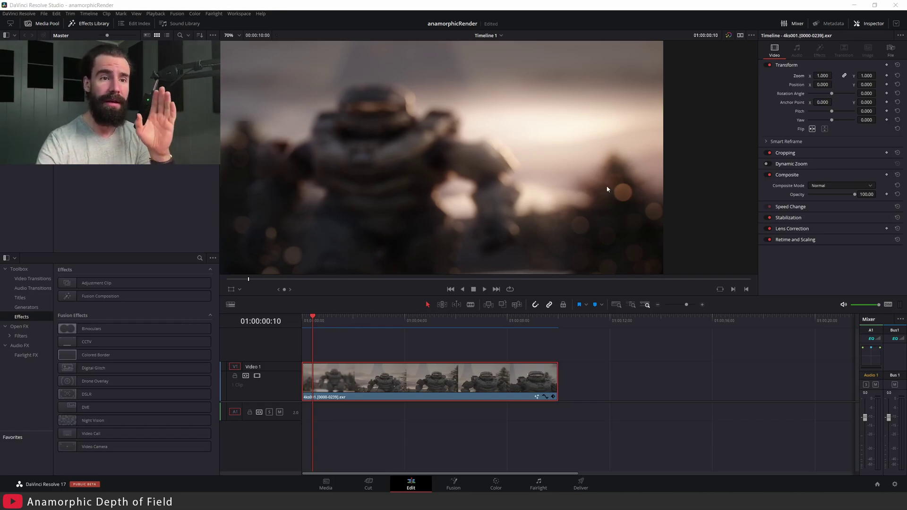
scroll(653, 191, up, 3)
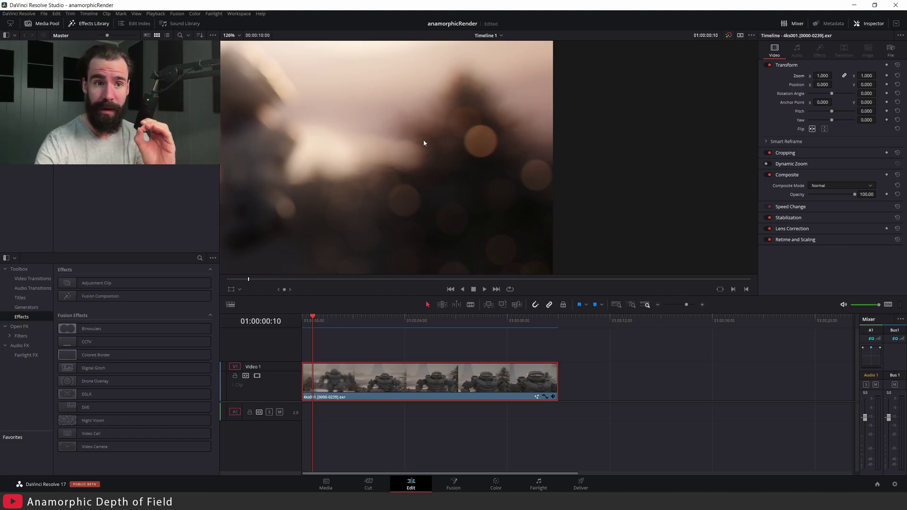
scroll(425, 142, down, 3)
scroll(482, 142, down, 1)
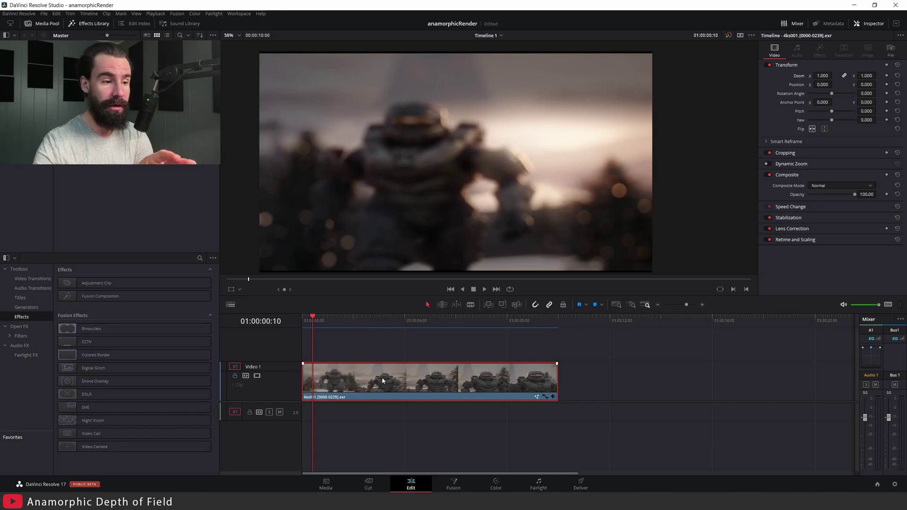
Step: Set the clip's Zoom Y to 2.000, leaving Zoom X at 1.000
click(867, 76)
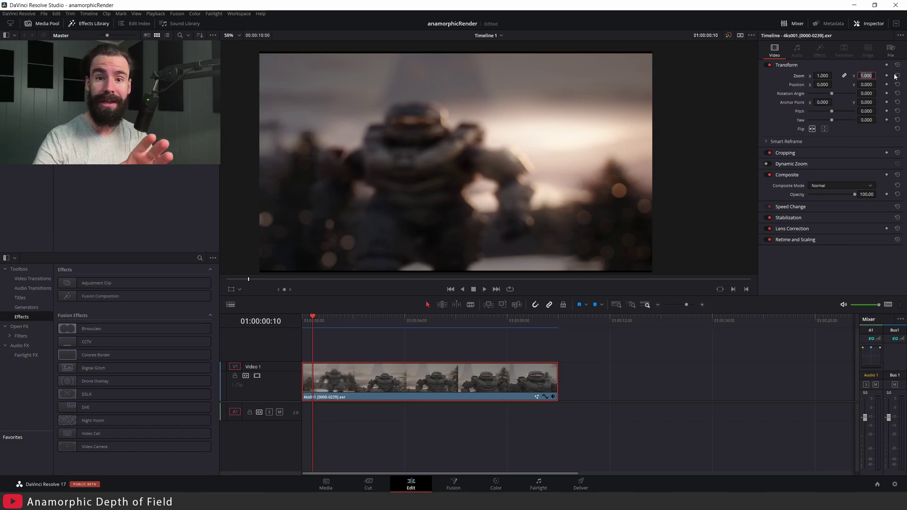
text(2)
key(Return)
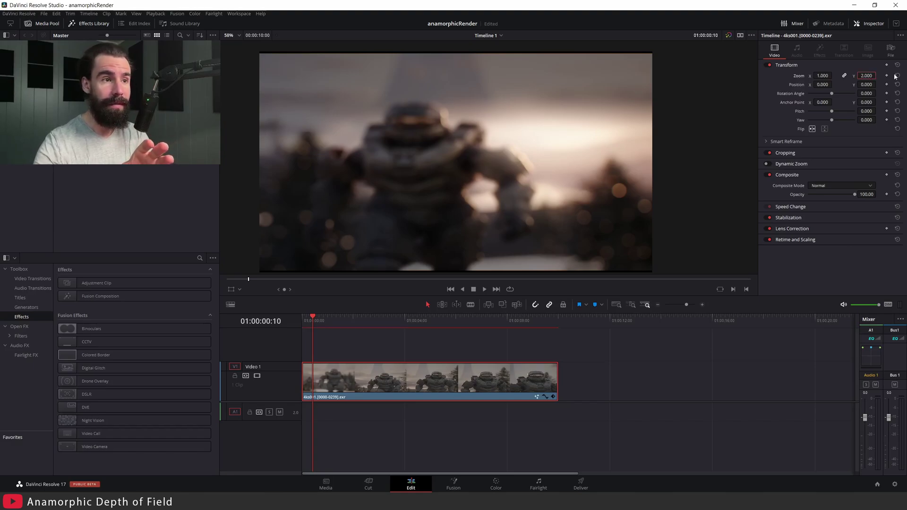
Step: Scrub and play the unsqueezed shot, stopping at 01:00:00:08
click(316, 320)
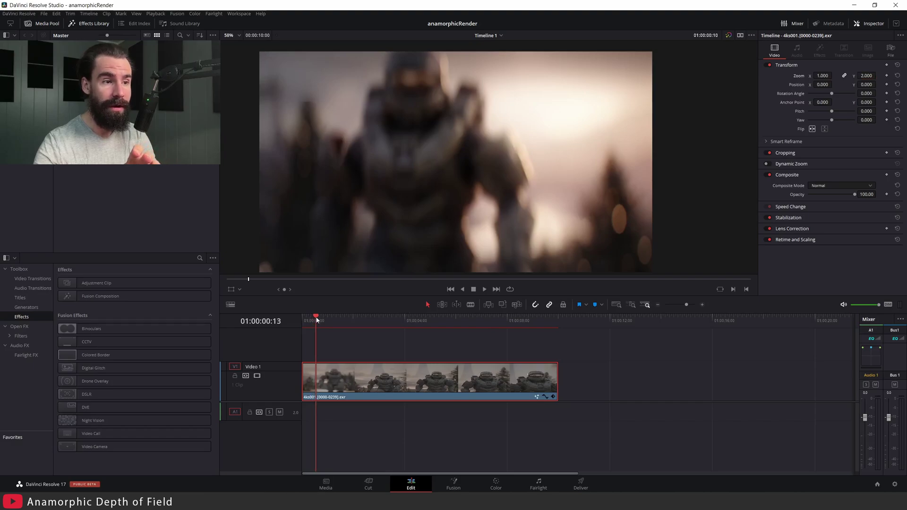
mouse_move(316, 320)
mouse_down()
mouse_move(345, 313)
mouse_move(303, 320)
mouse_up()
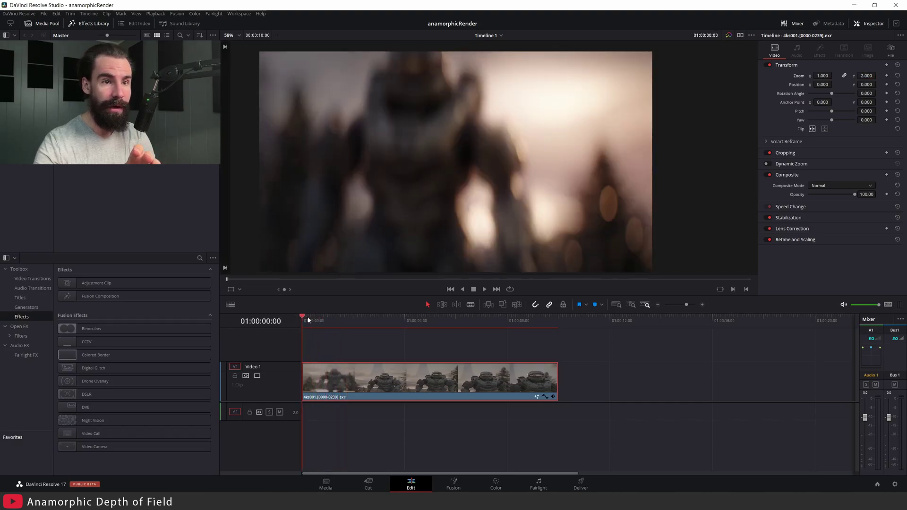
key(space)
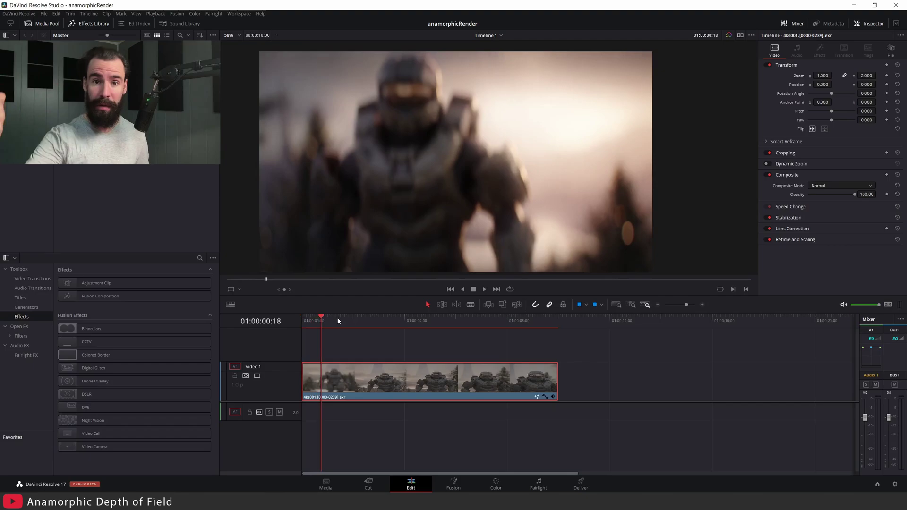
drag(334, 320, 306, 323)
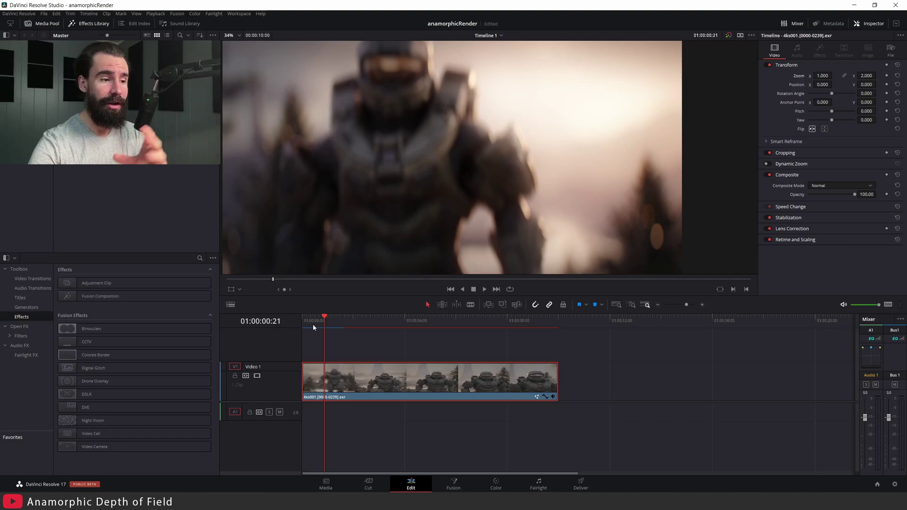
drag(313, 324, 310, 319)
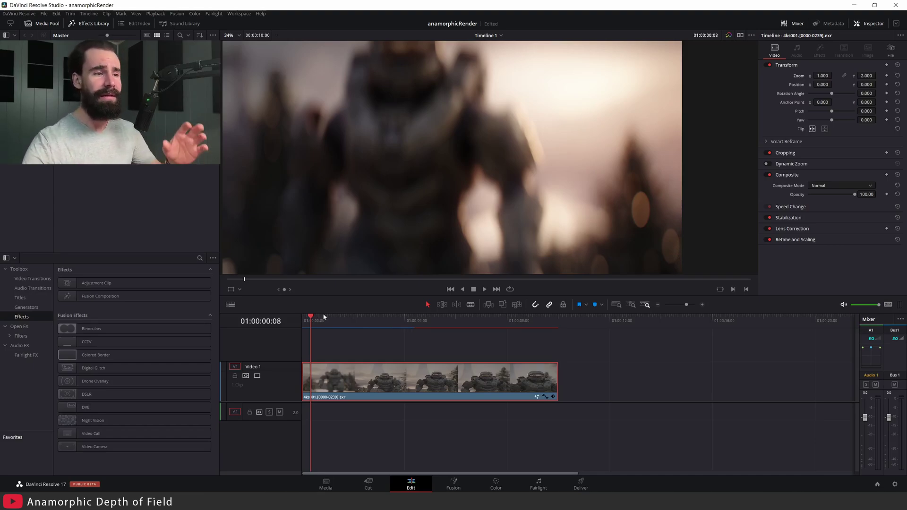
drag(330, 316, 396, 314)
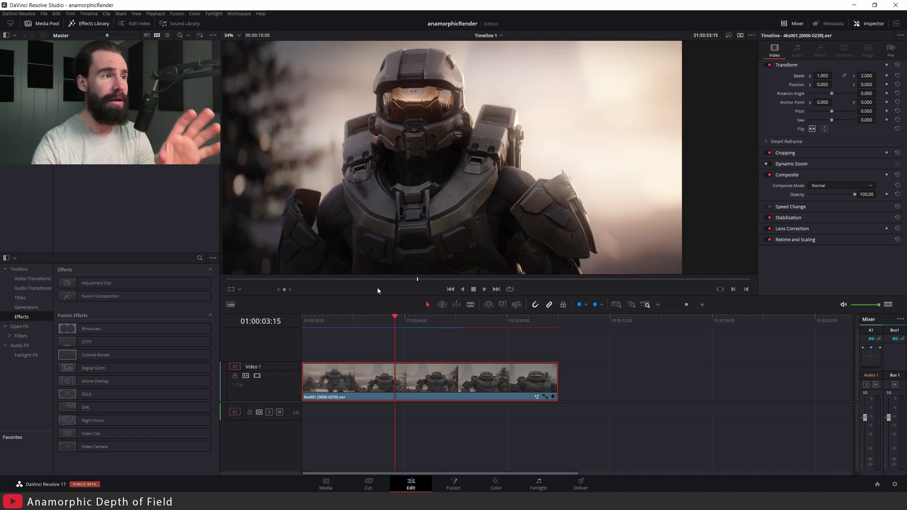
scroll(376, 145, up, 3)
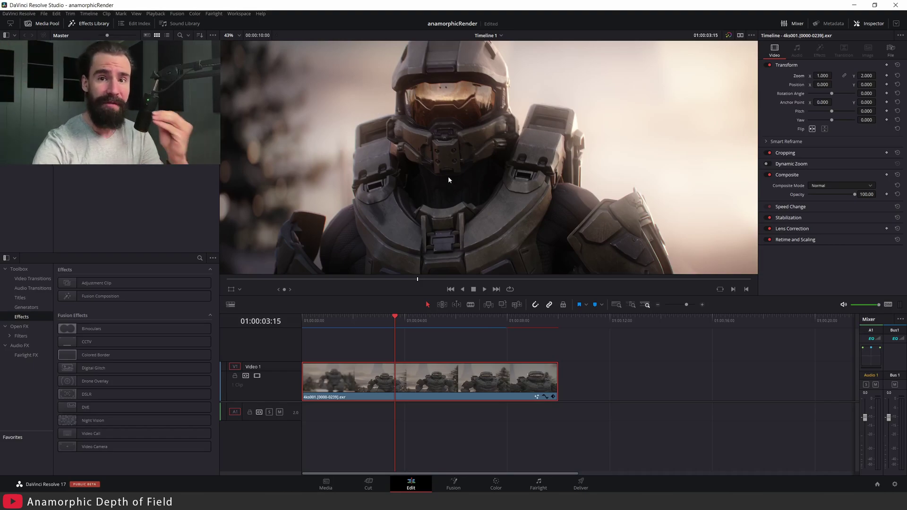
scroll(338, 168, up, 2)
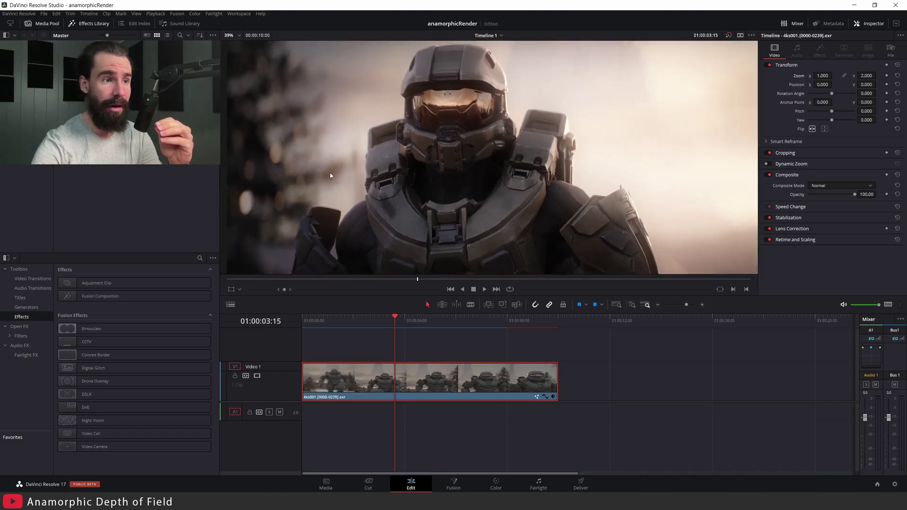
middle_drag(323, 186, 529, 196)
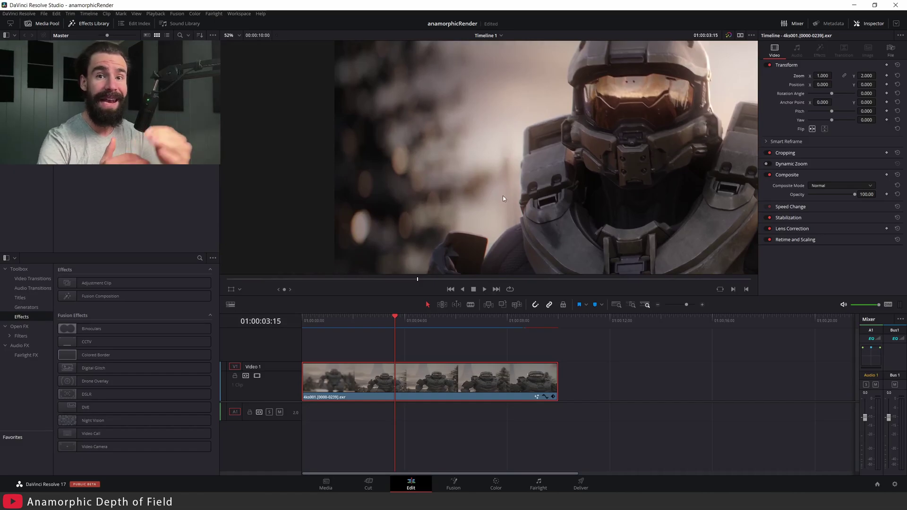
scroll(503, 198, down, 2)
middle_drag(503, 199, 387, 160)
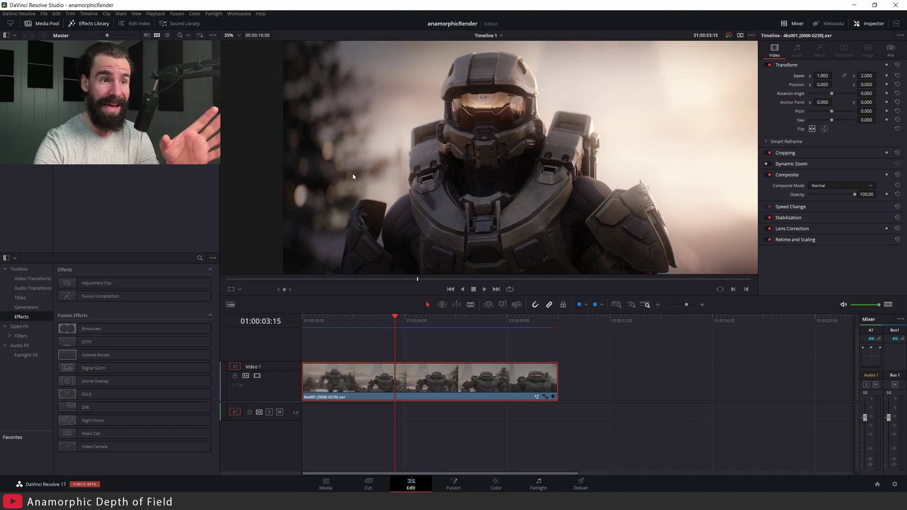
scroll(309, 183, up, 1)
scroll(310, 186, up, 1)
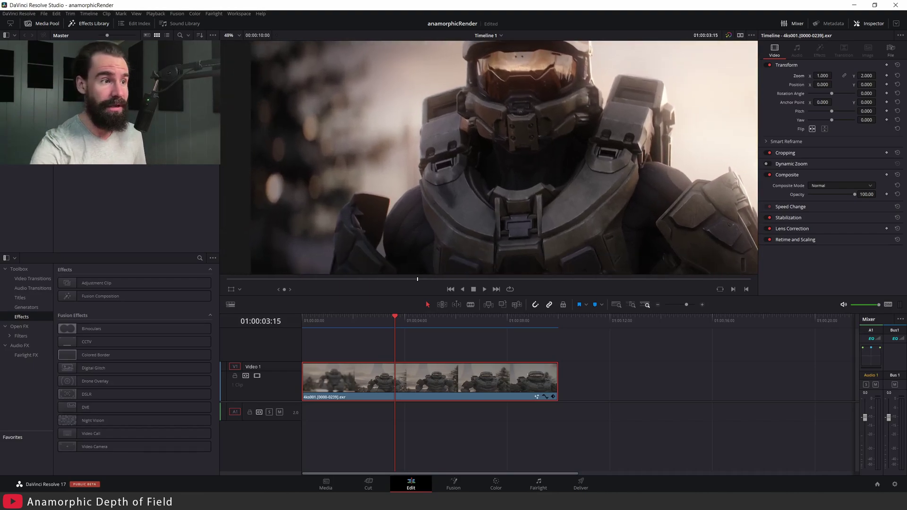
scroll(432, 205, up, 4)
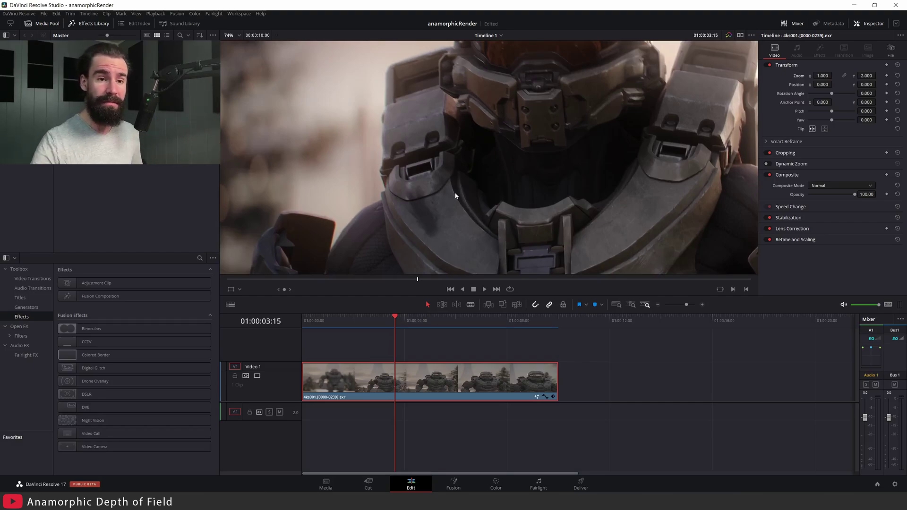
scroll(430, 180, up, 3)
middle_drag(429, 180, 363, 101)
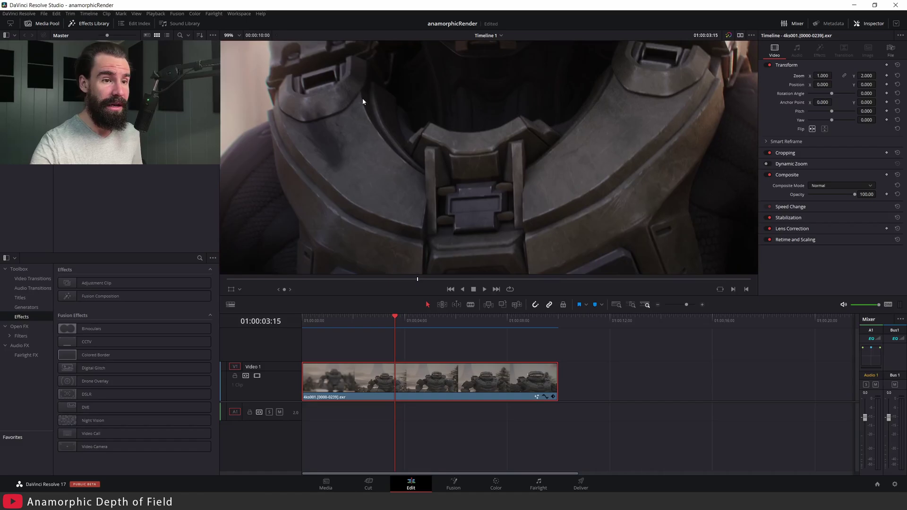
middle_drag(383, 200, 391, 186)
scroll(391, 186, up, 1)
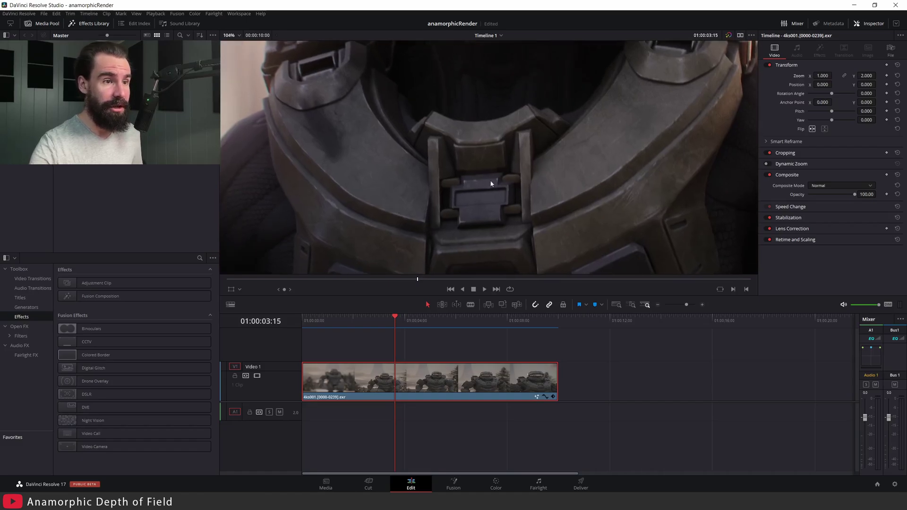
middle_drag(492, 185, 506, 218)
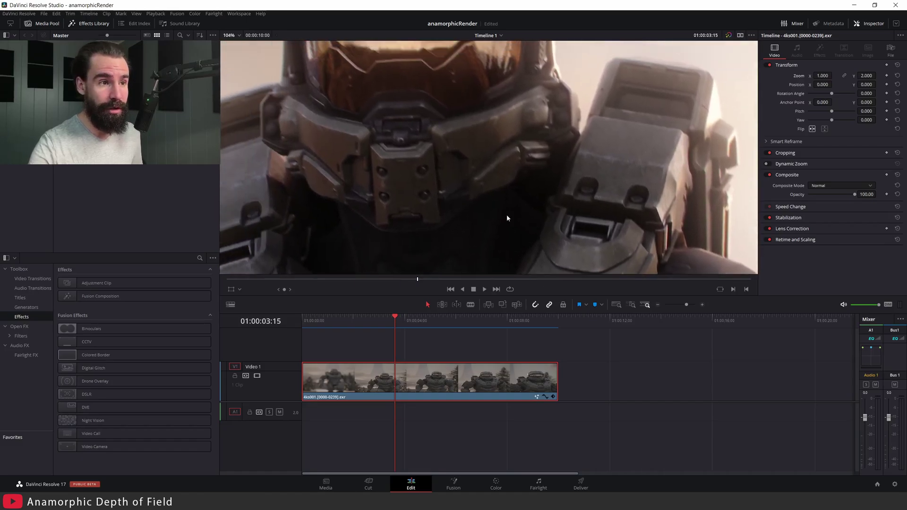
scroll(507, 219, down, 6)
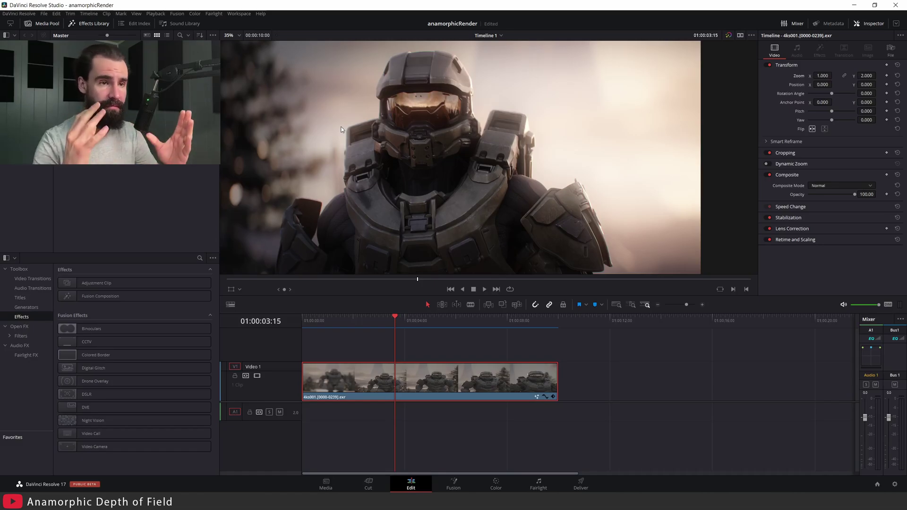
key(space)
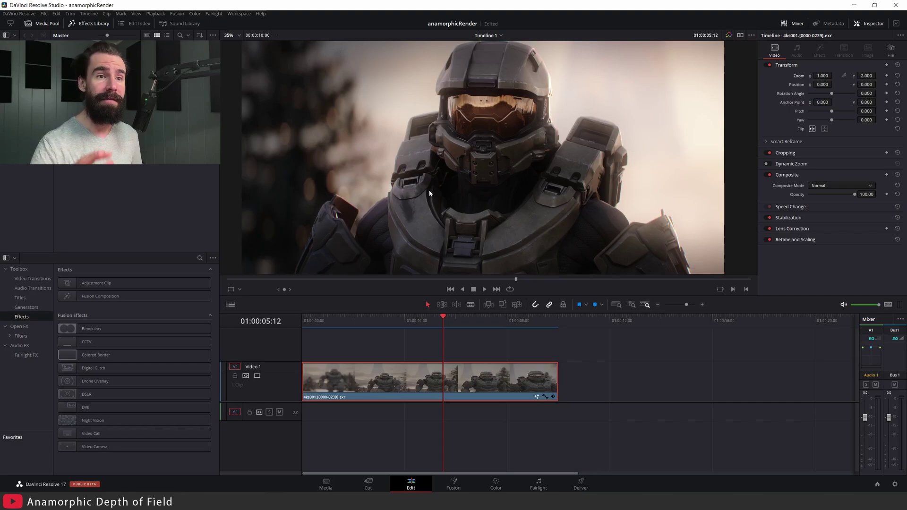
scroll(486, 152, down, 2)
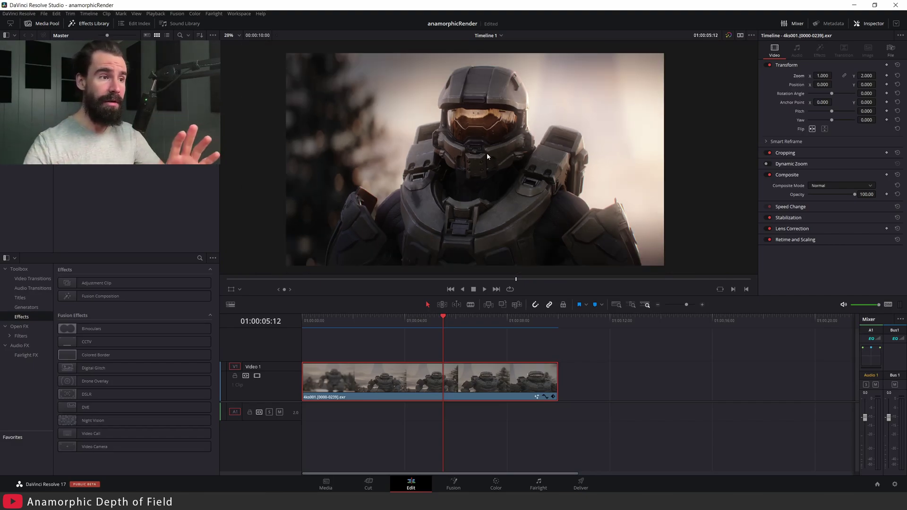
drag(394, 317, 324, 319)
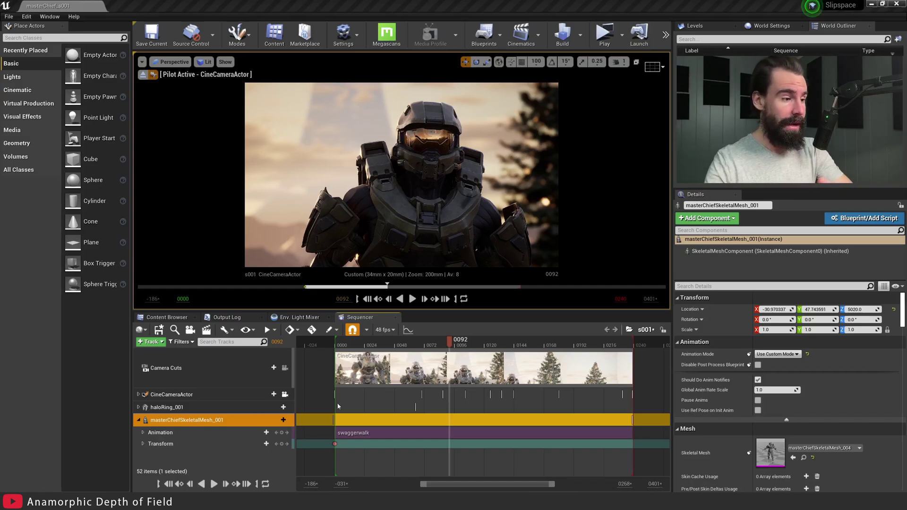
Step: Change the FantasticPerspective Pre Aspect Scale to X 0.5 and Y 1.0
click(172, 395)
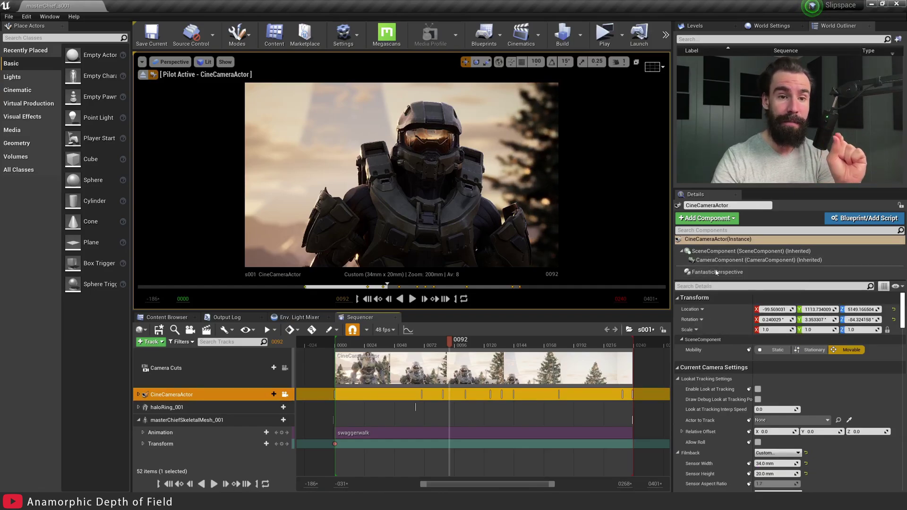
click(716, 273)
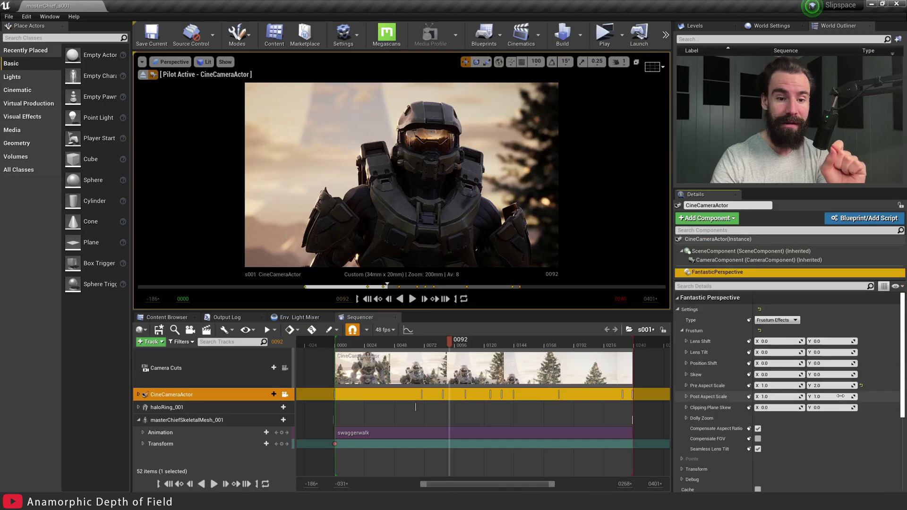
click(836, 386)
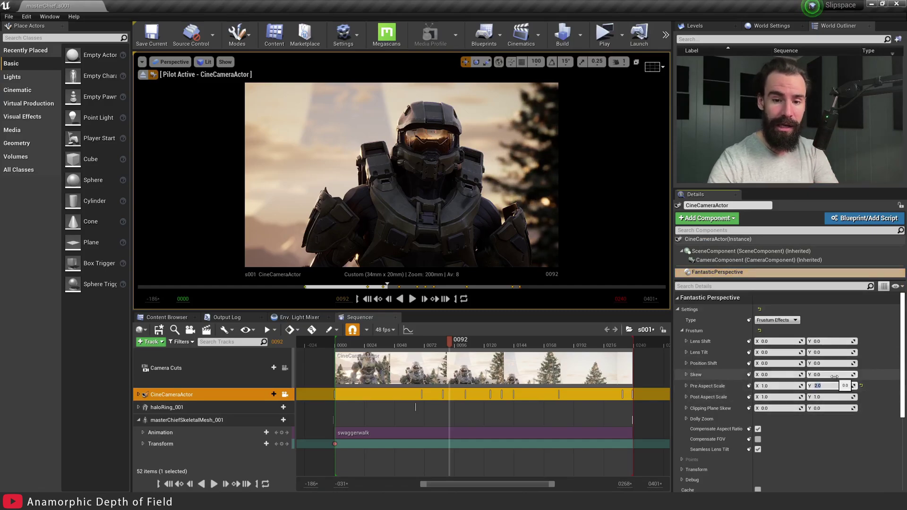
key(shift+Tab)
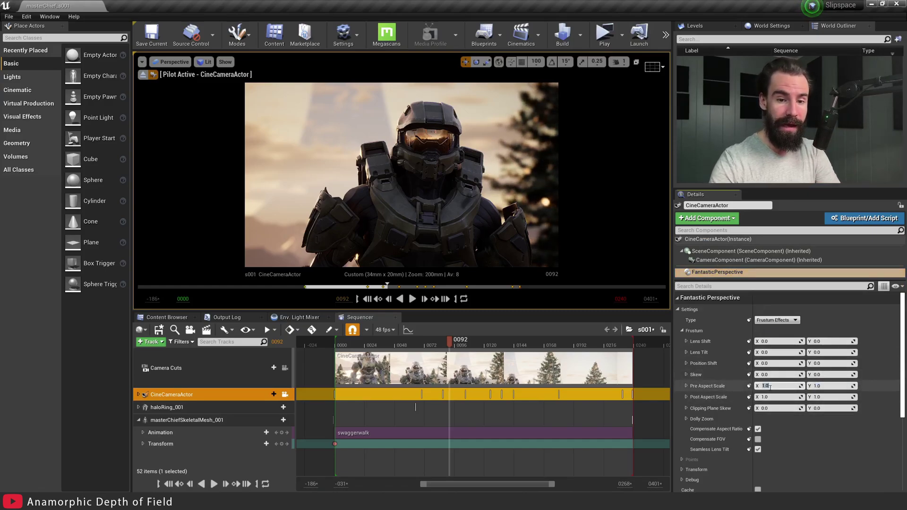
text(0.5)
key(Return)
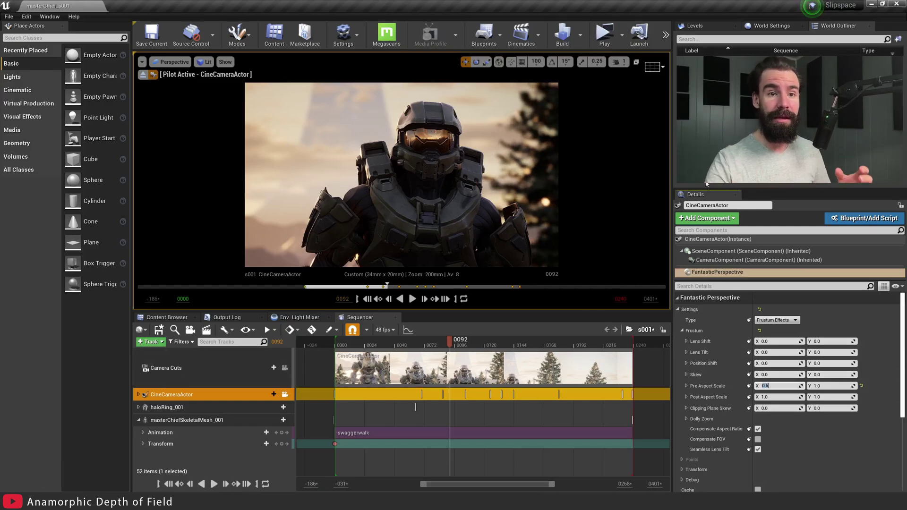
click(717, 239)
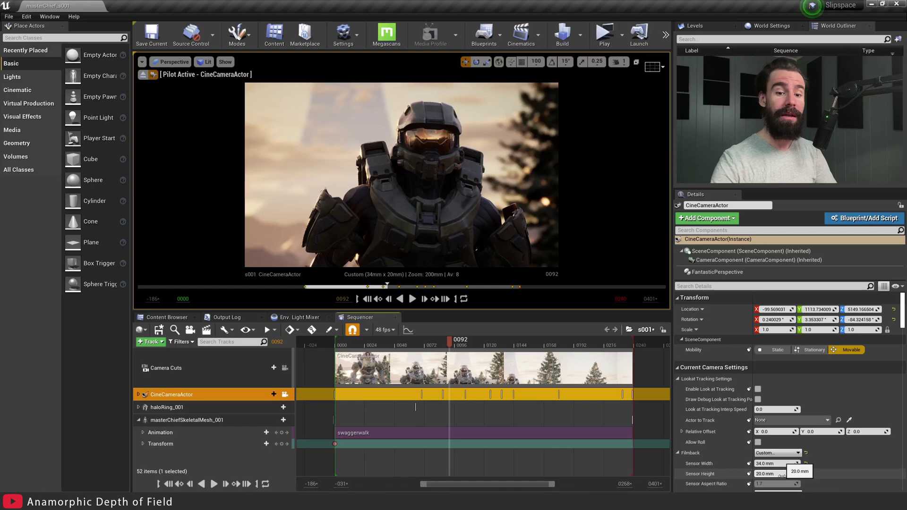
Step: Set the Sensor Width to 68 mm, compare against 34 mm, then settle on 68 mm
click(783, 464)
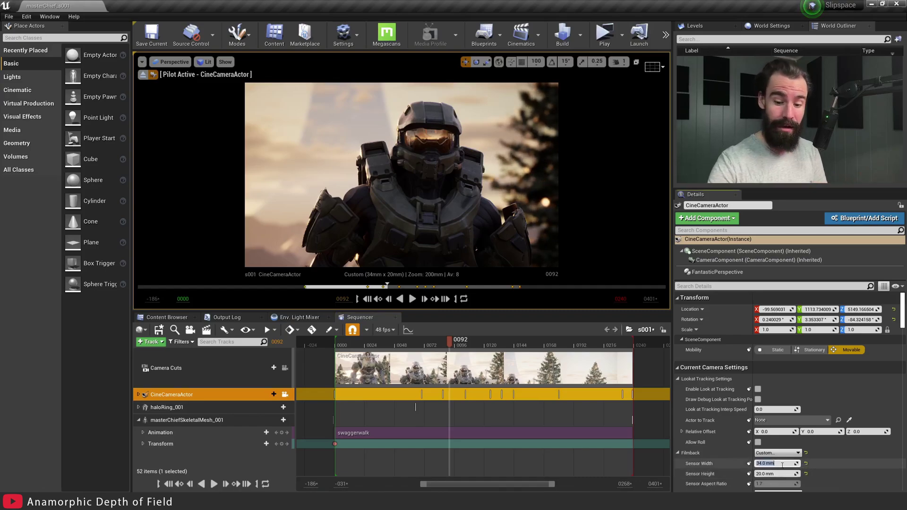
text(68)
key(Return)
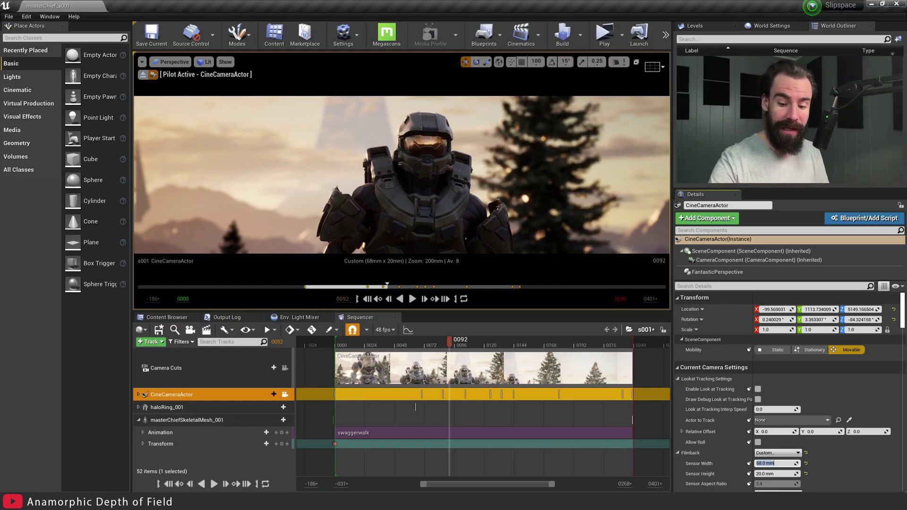
text(34)
key(Return)
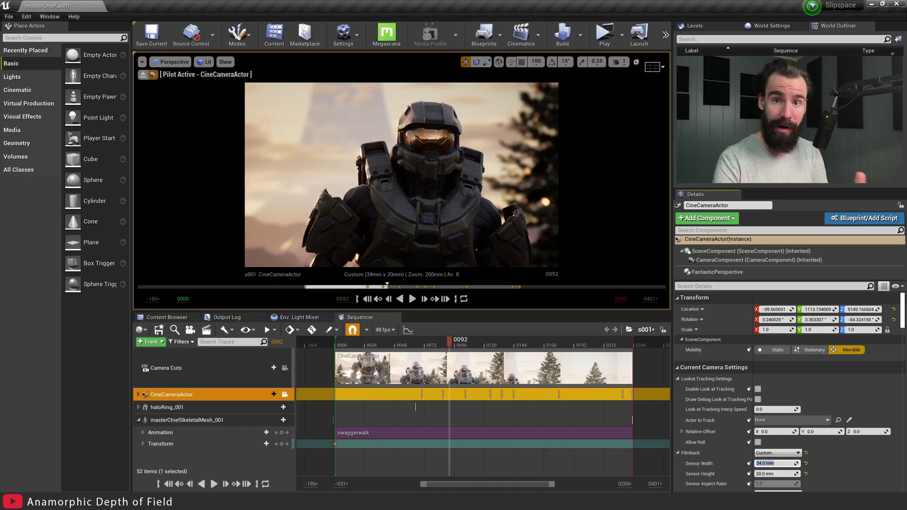
text(68)
key(Return)
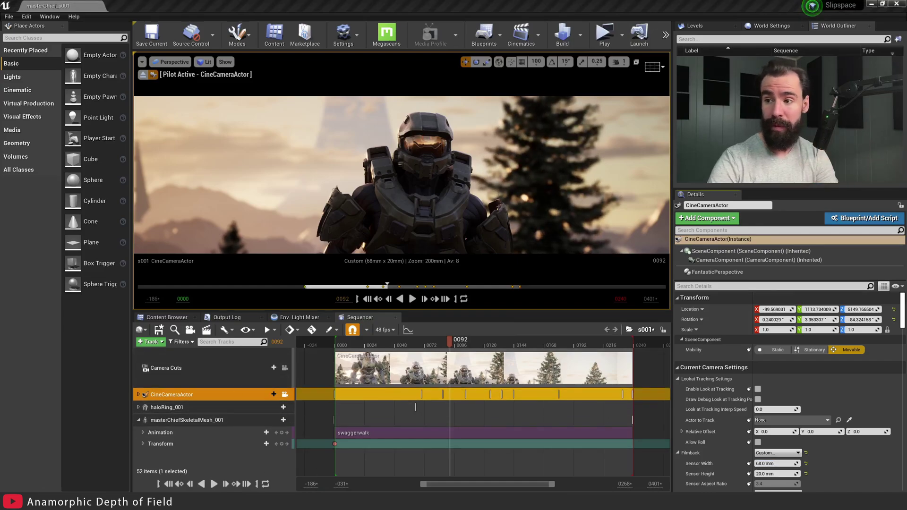
Step: Set the spartan117_HD preset's Output Resolution X to 3840 for a 3840 x 1080 render and accept
drag(906, 166, 541, 162)
click(355, 198)
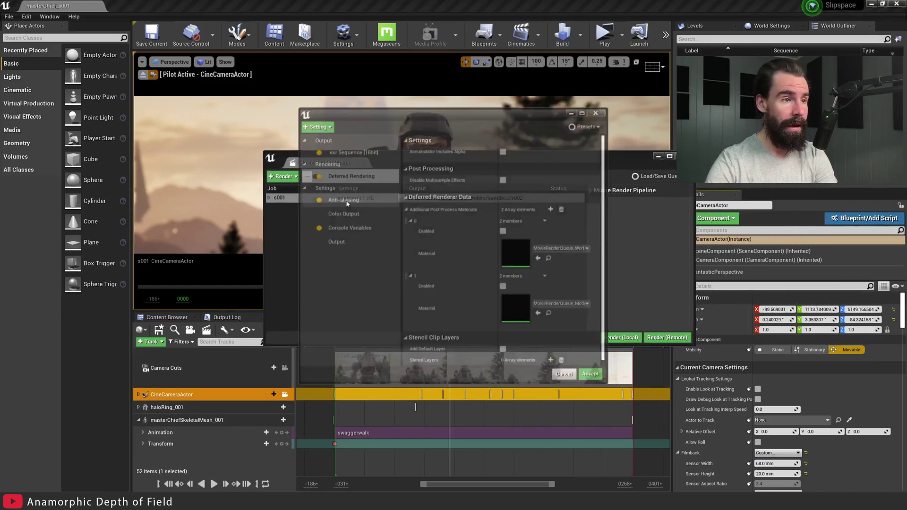
click(356, 242)
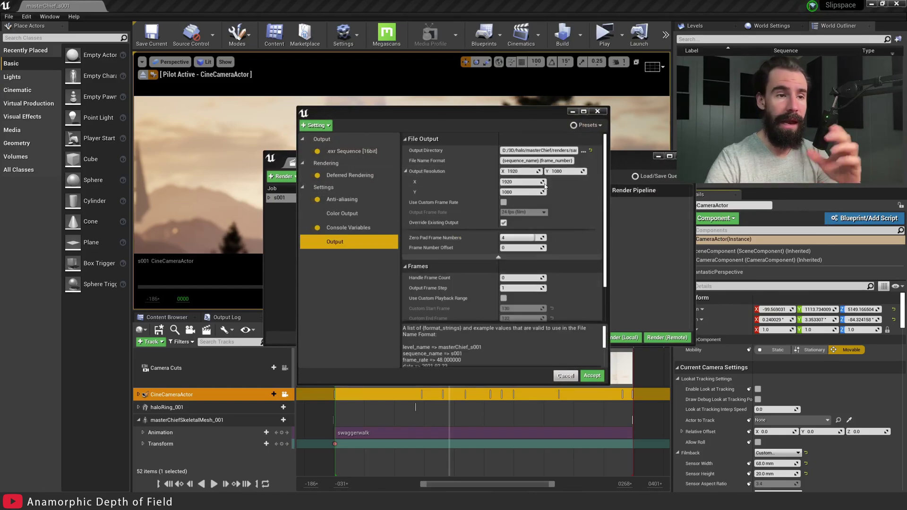
click(515, 183)
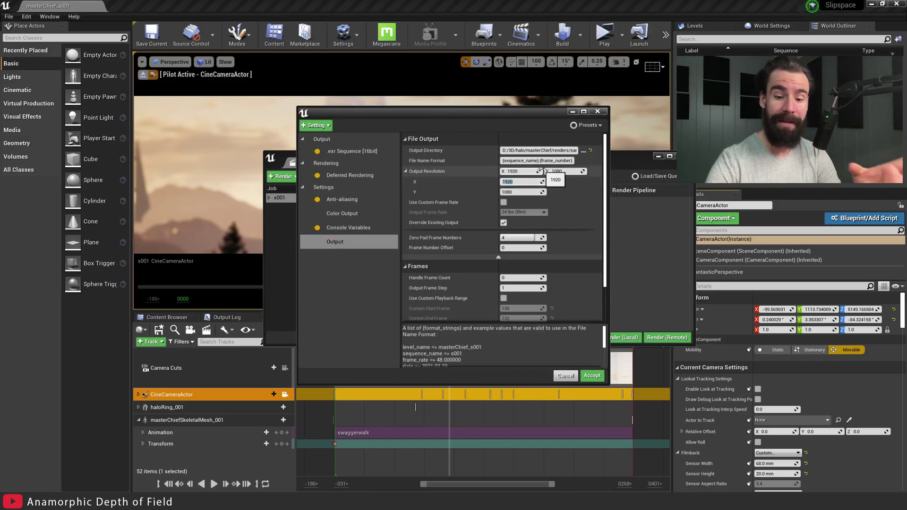
text(3840)
key(Return)
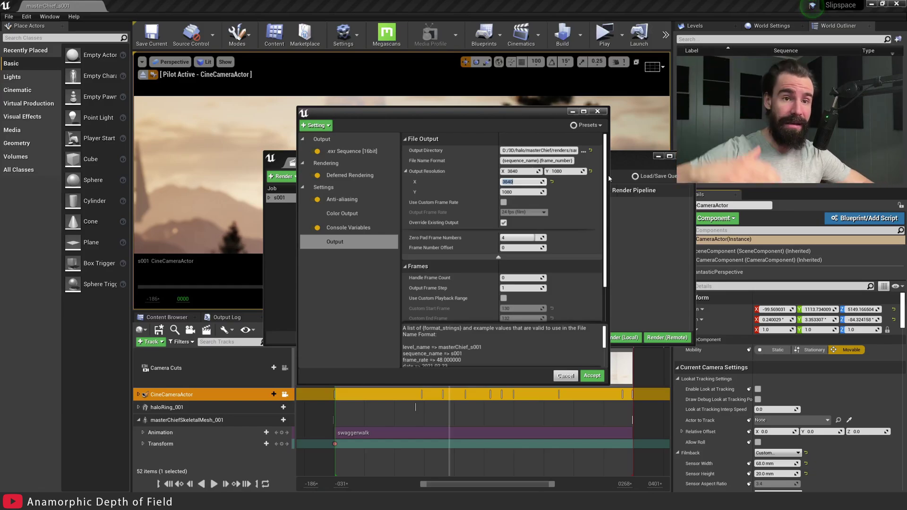
click(576, 195)
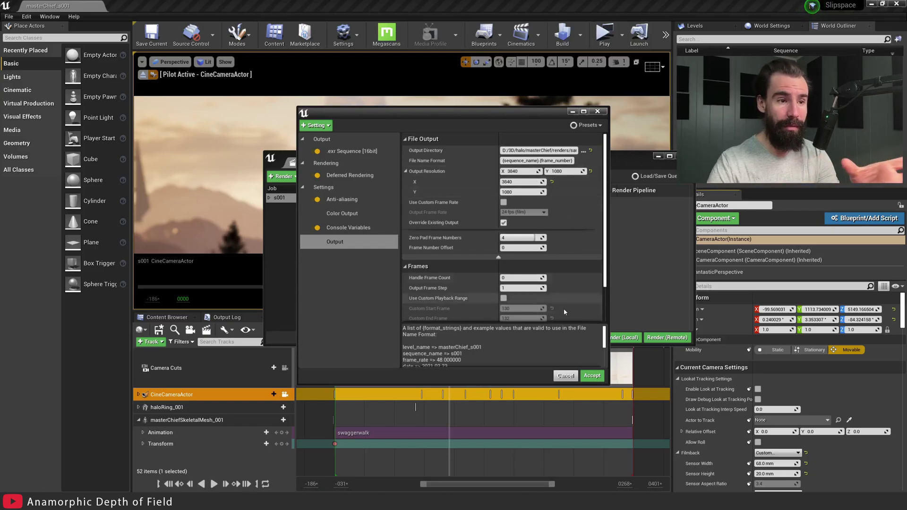
click(592, 376)
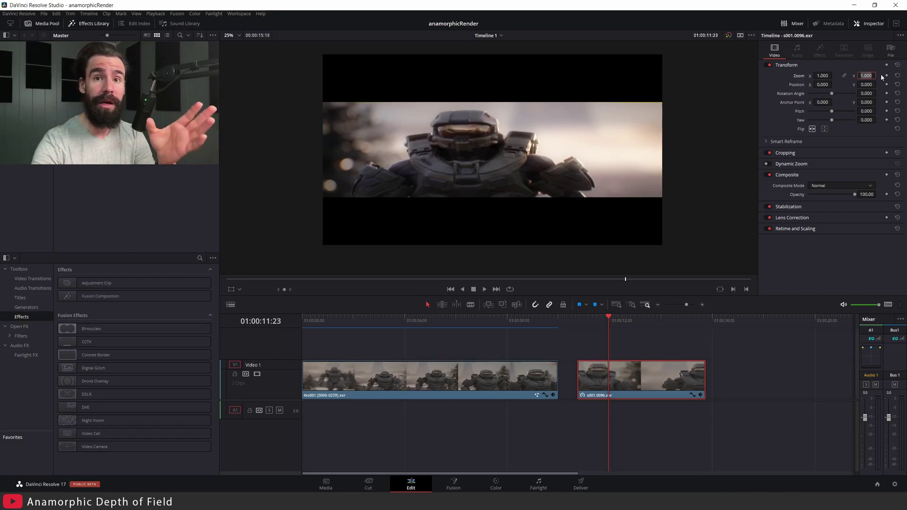
Step: Enter 2 as the second s001 clip's Zoom Y so it reads 2.000
click(866, 76)
text(2)
key(Return)
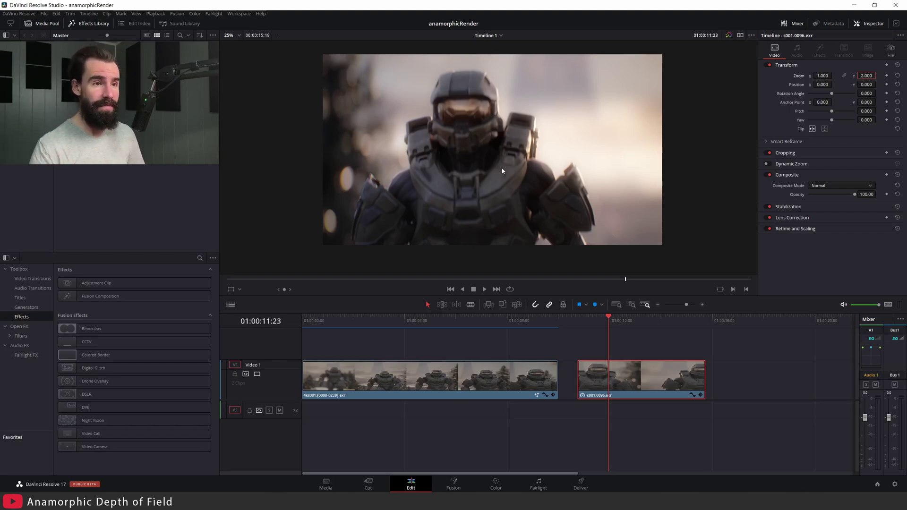
scroll(459, 169, up, 2)
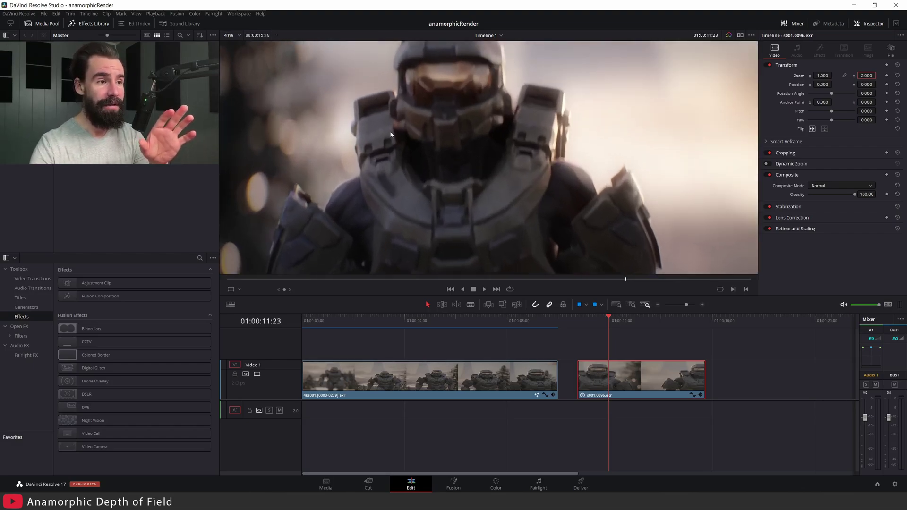
scroll(400, 156, down, 1)
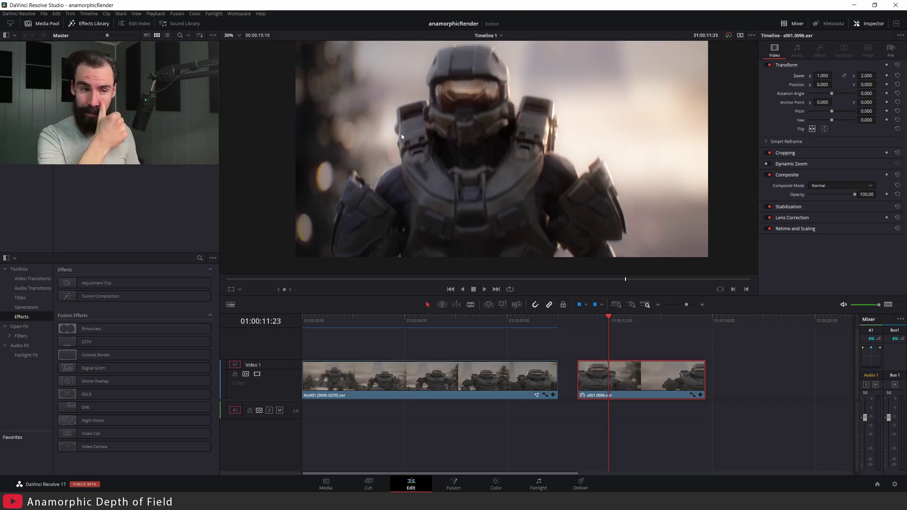
middle_drag(402, 136, 375, 143)
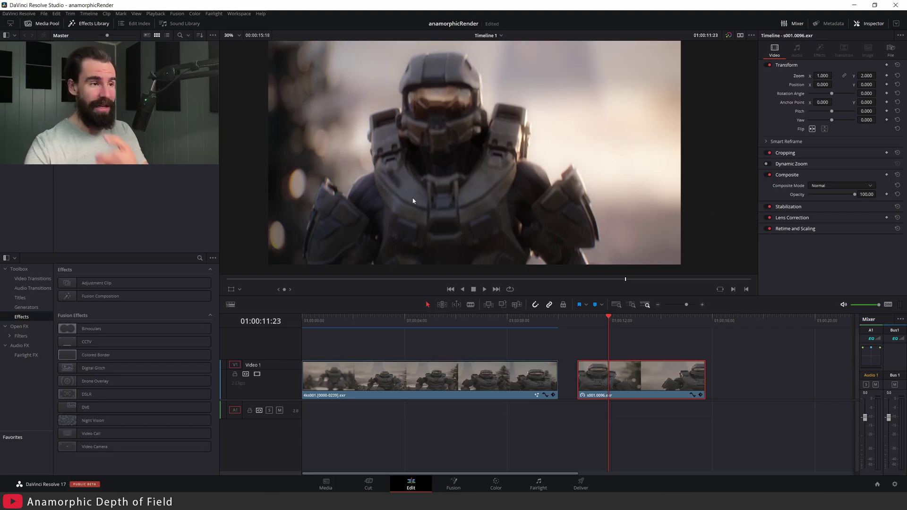